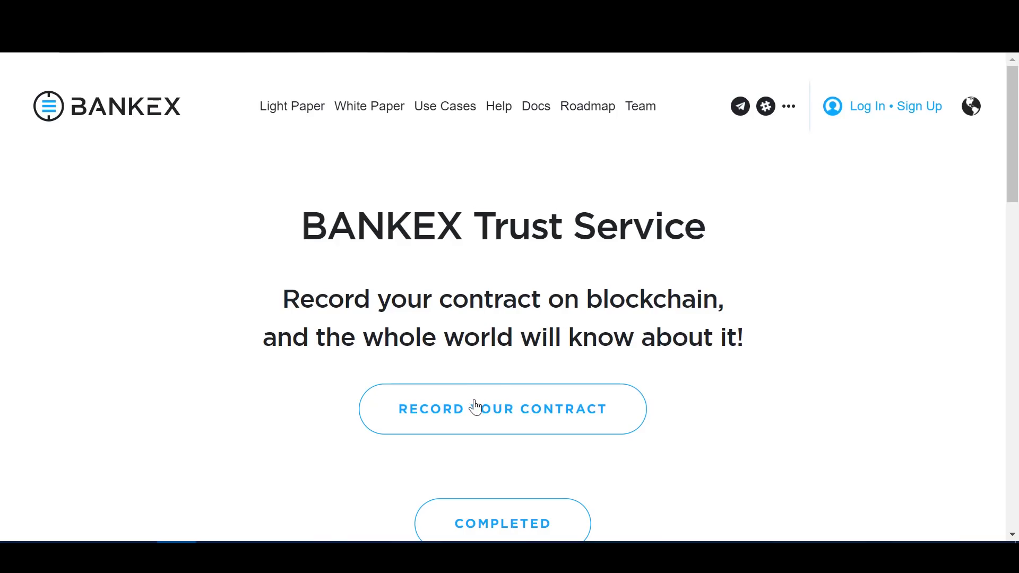
# Step: Go to the BANKEX Scanner's Ethereum Hash field and expand the empty contract recording form
pyautogui.scroll(-4, 473, 407)
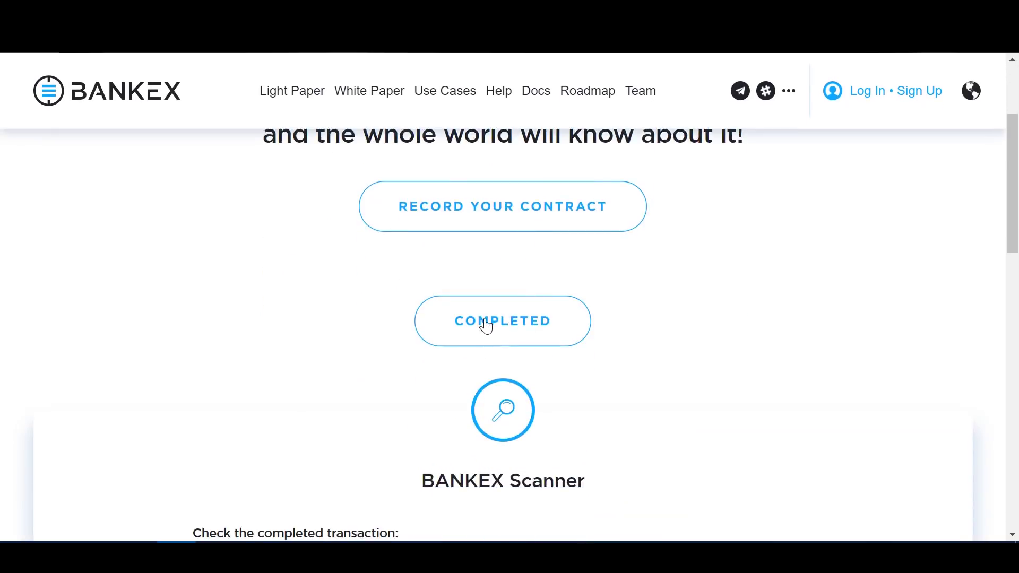
pyautogui.scroll(-3, 485, 325)
pyautogui.click(567, 401)
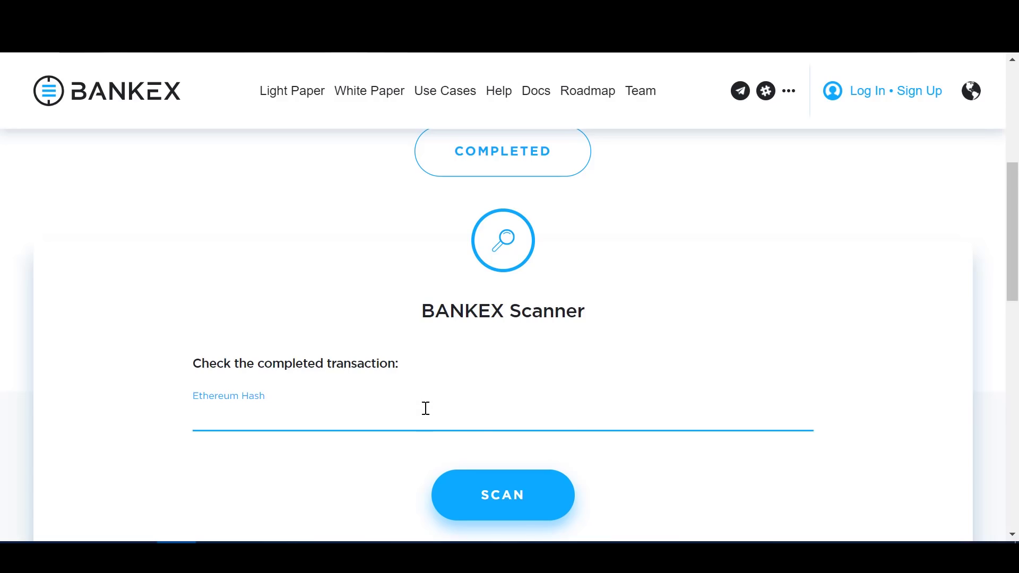
pyautogui.scroll(-2, 511, 503)
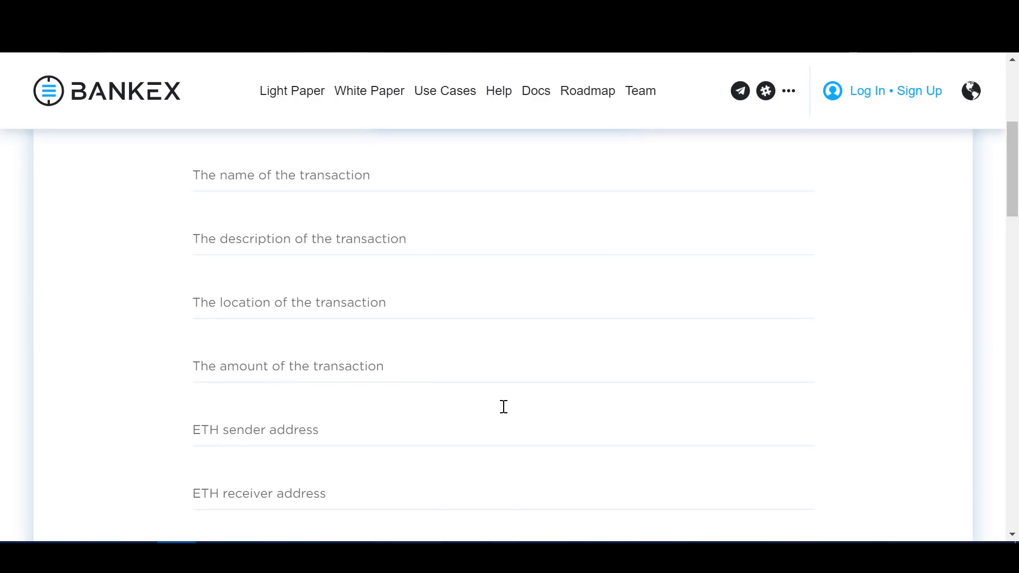
# Step: Scroll through the transaction form for The website development deal in New York, US, worth 2 ETH
pyautogui.scroll(3, 514, 358)
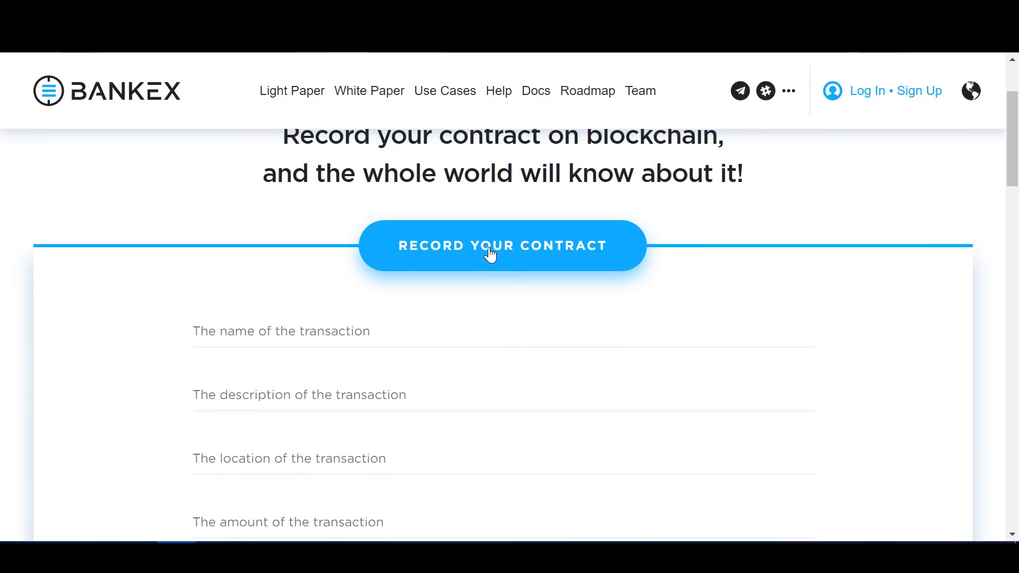
pyautogui.scroll(-3, 492, 256)
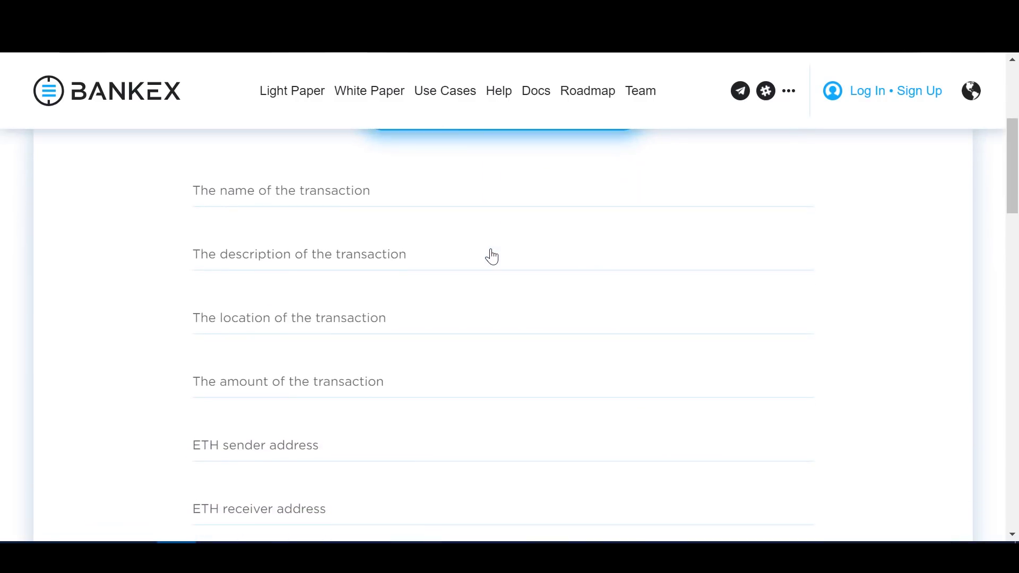
pyautogui.scroll(-1, 491, 250)
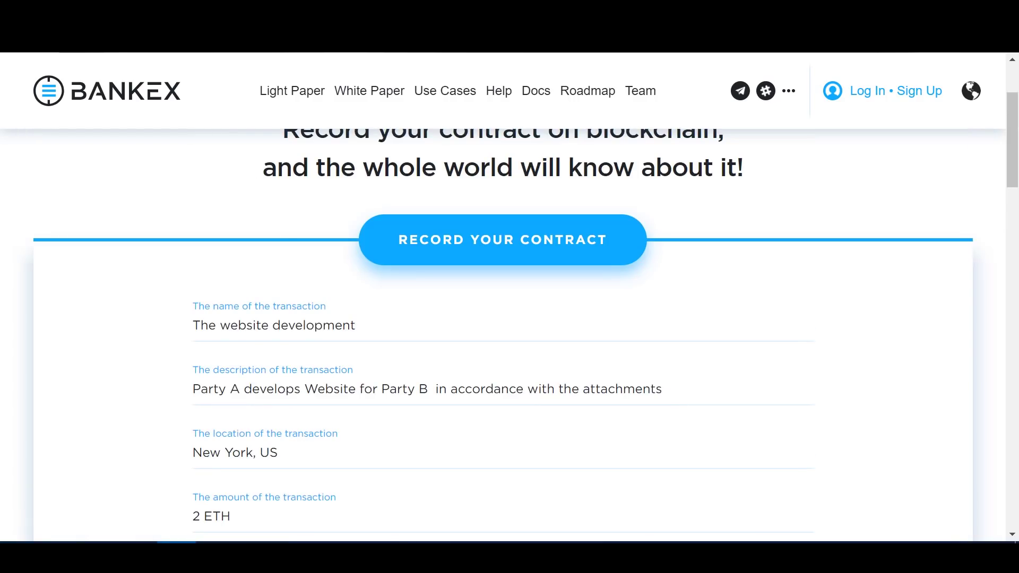
pyautogui.scroll(-1, 370, 318)
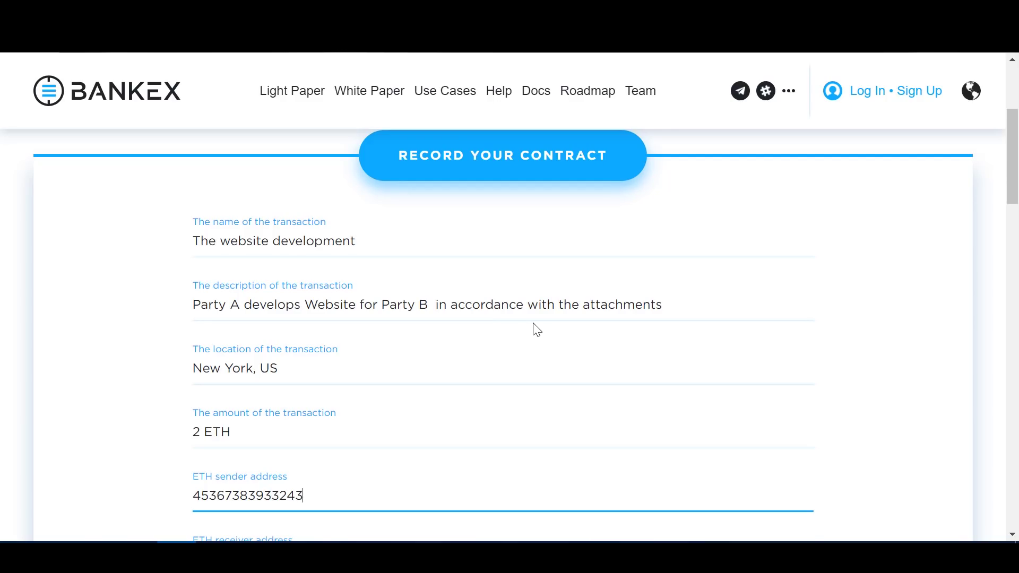
pyautogui.scroll(-1, 536, 330)
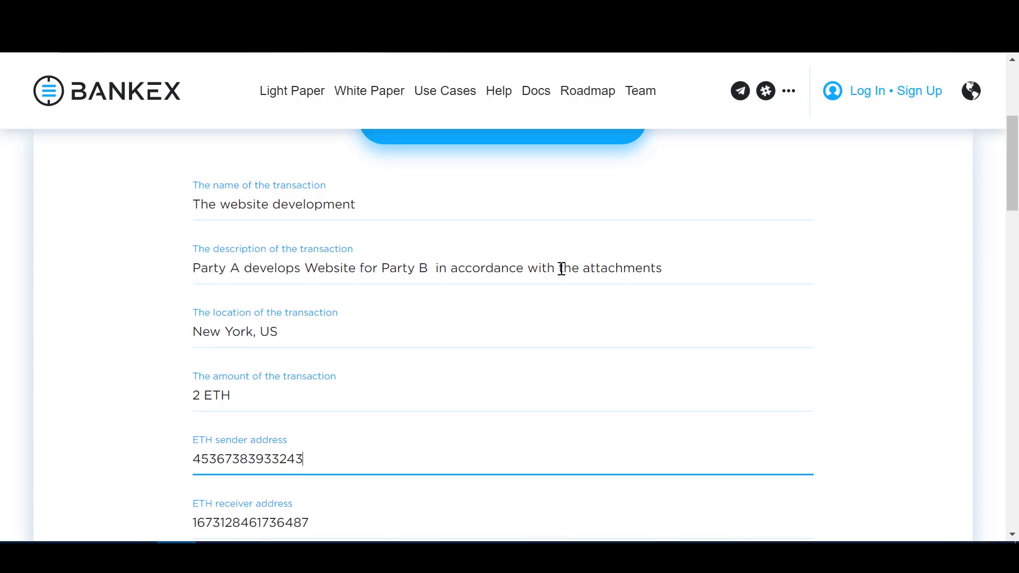
pyautogui.moveTo(560, 268); pyautogui.dragTo(666, 267)
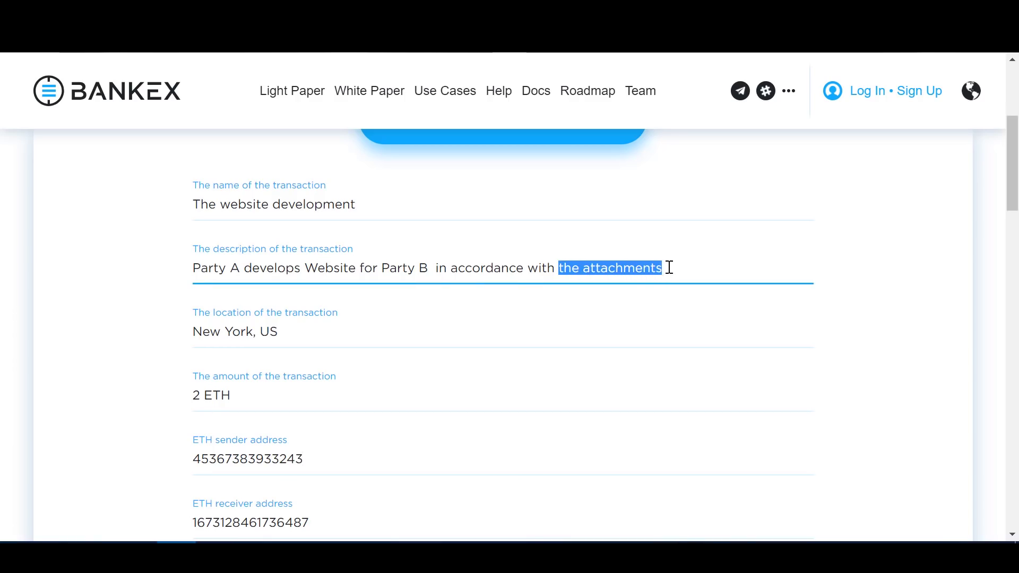
pyautogui.click(670, 268)
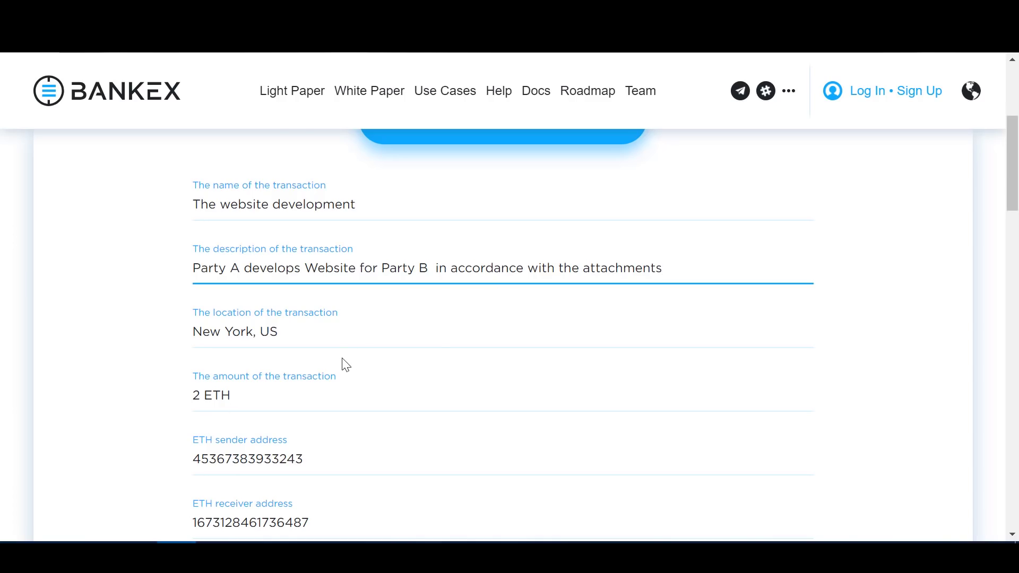
pyautogui.scroll(-1, 347, 365)
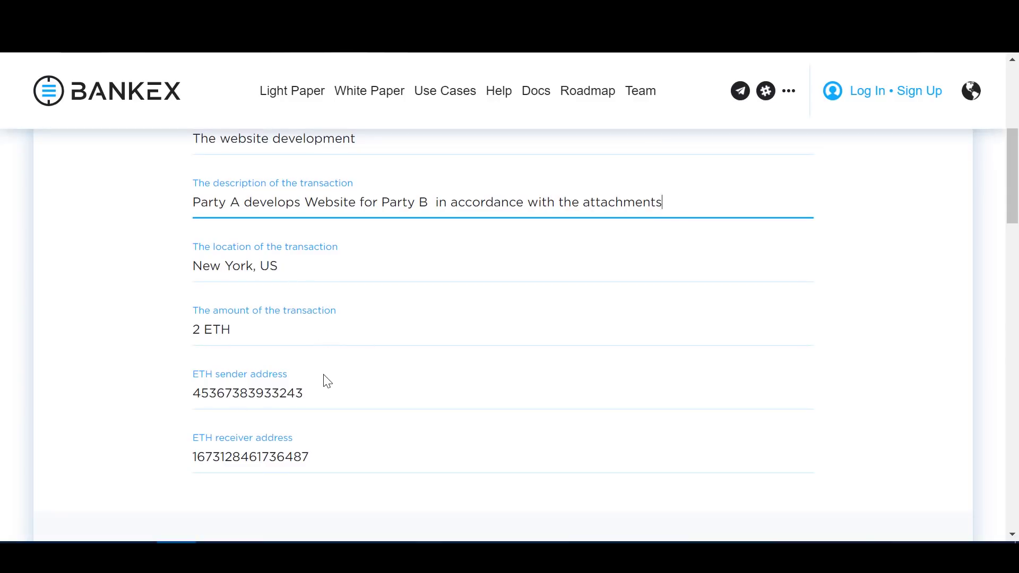
pyautogui.scroll(-1, 327, 382)
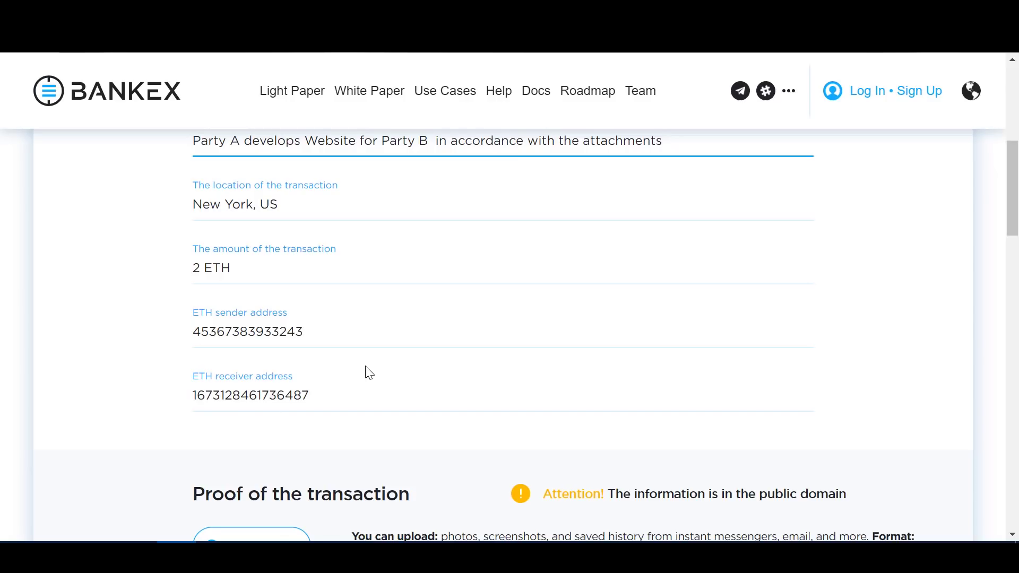
pyautogui.scroll(-1, 370, 373)
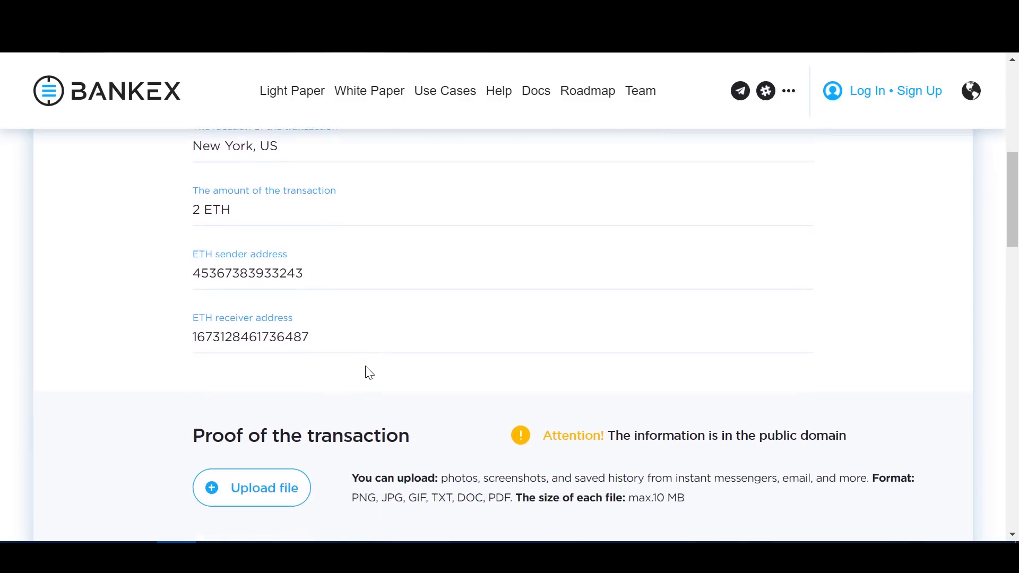
pyautogui.scroll(-1, 369, 373)
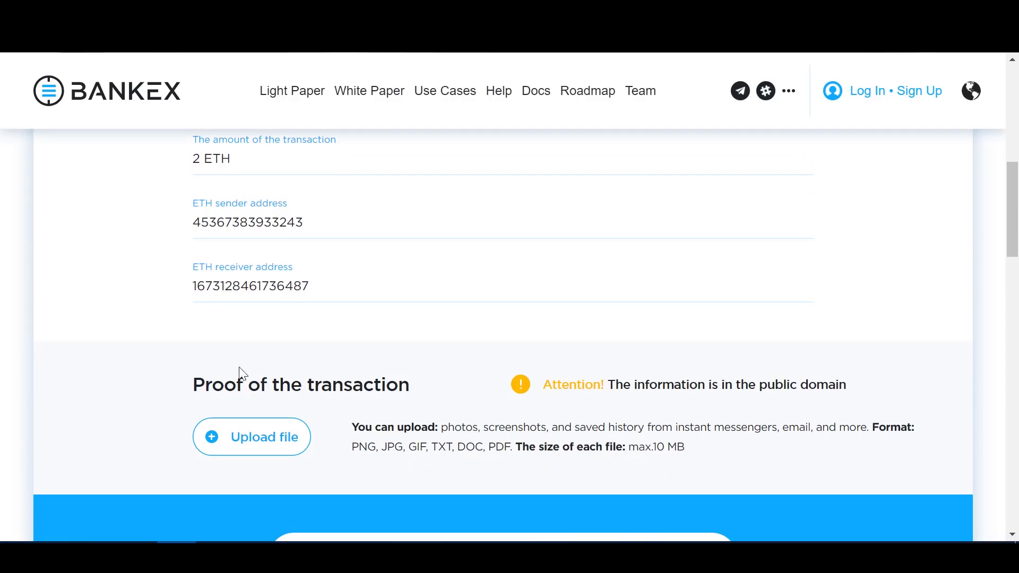
# Step: Upload an image file from the computer as the transaction proof
pyautogui.click(227, 434)
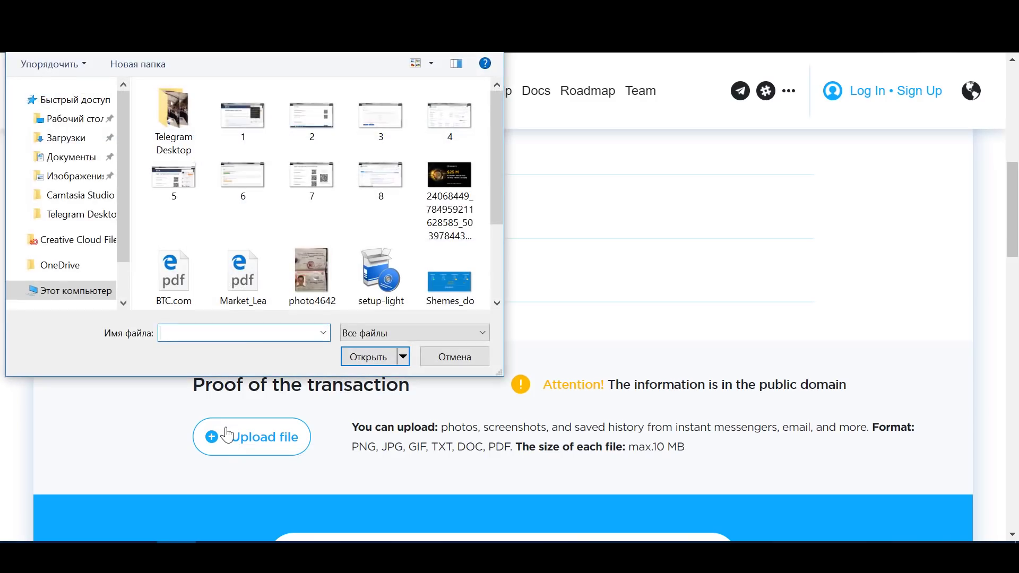
pyautogui.click(455, 199)
pyautogui.click(359, 360)
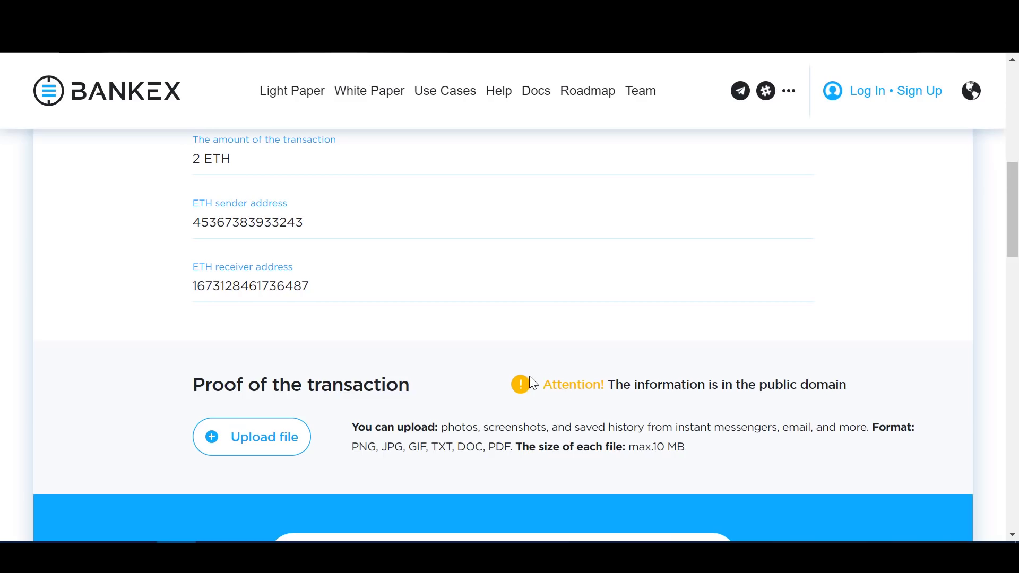
# Step: Clear the public-domain attention notice text and scroll down to the record button
pyautogui.moveTo(550, 385); pyautogui.dragTo(688, 391)
pyautogui.click(532, 412)
pyautogui.scroll(-2, 530, 411)
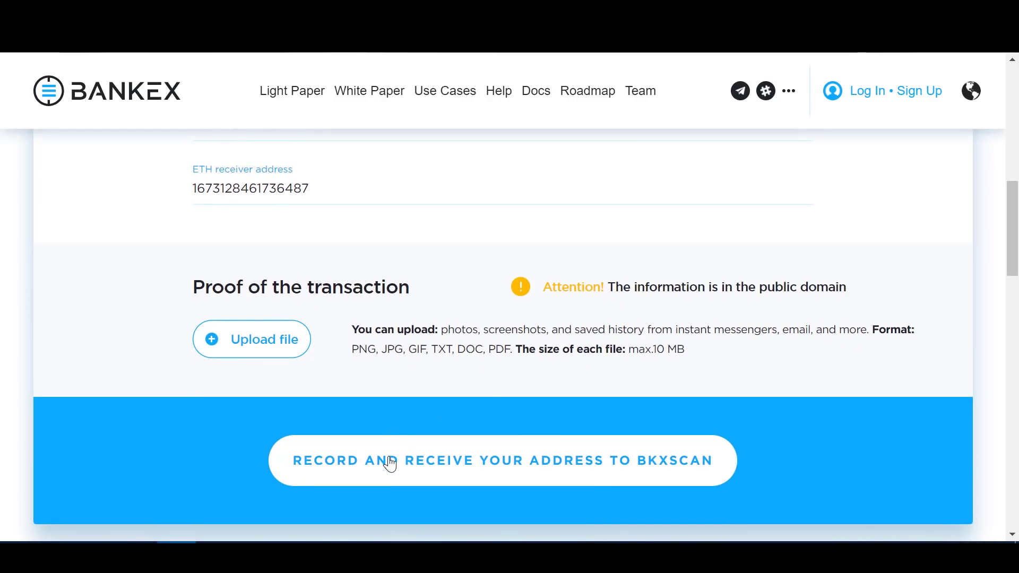
# Step: Record the contract with RECORD AND RECEIVE YOUR ADDRESS TO BKXSCAN
pyautogui.click(390, 464)
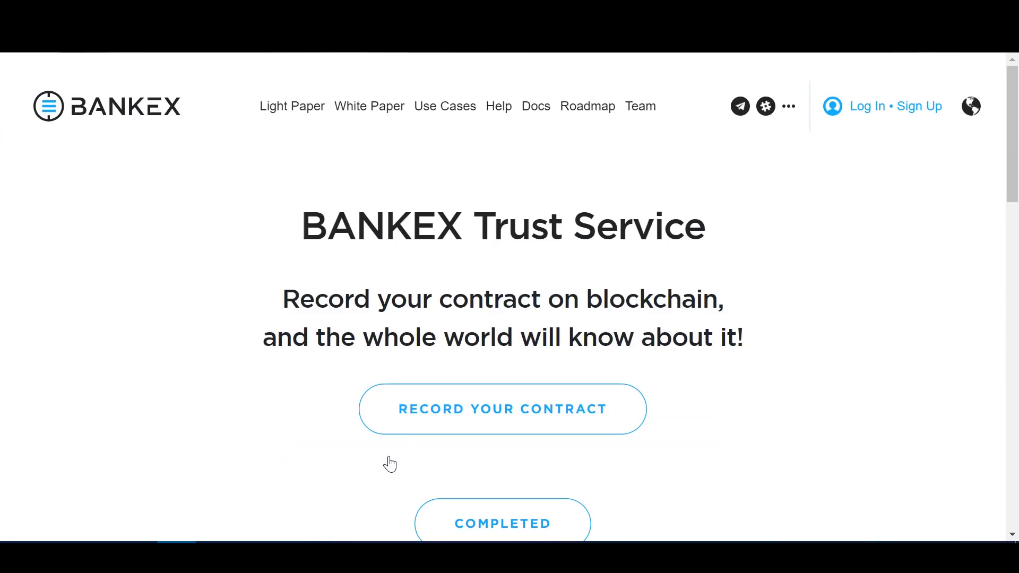
pyautogui.scroll(-2, 390, 464)
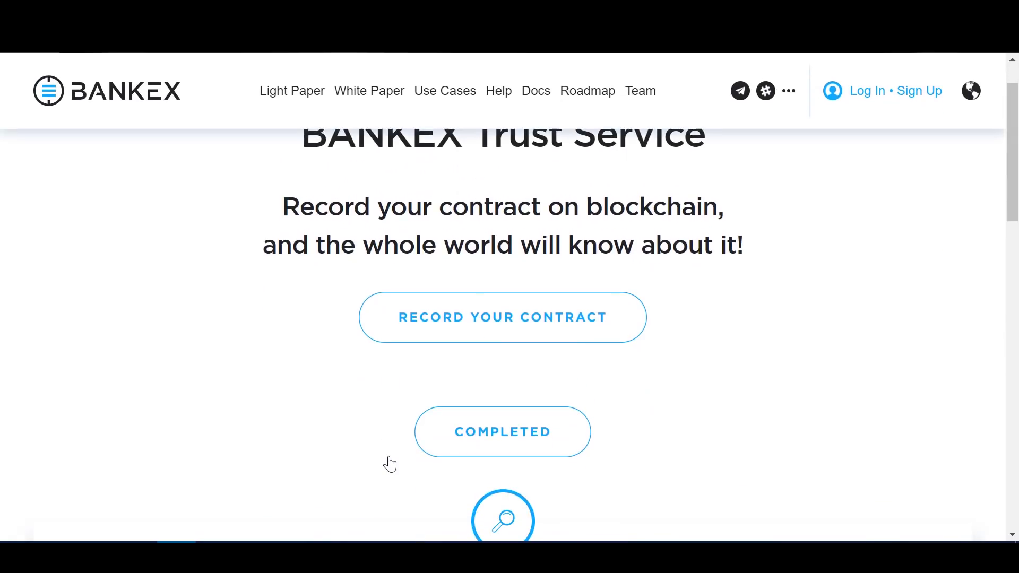
pyautogui.scroll(-2, 390, 465)
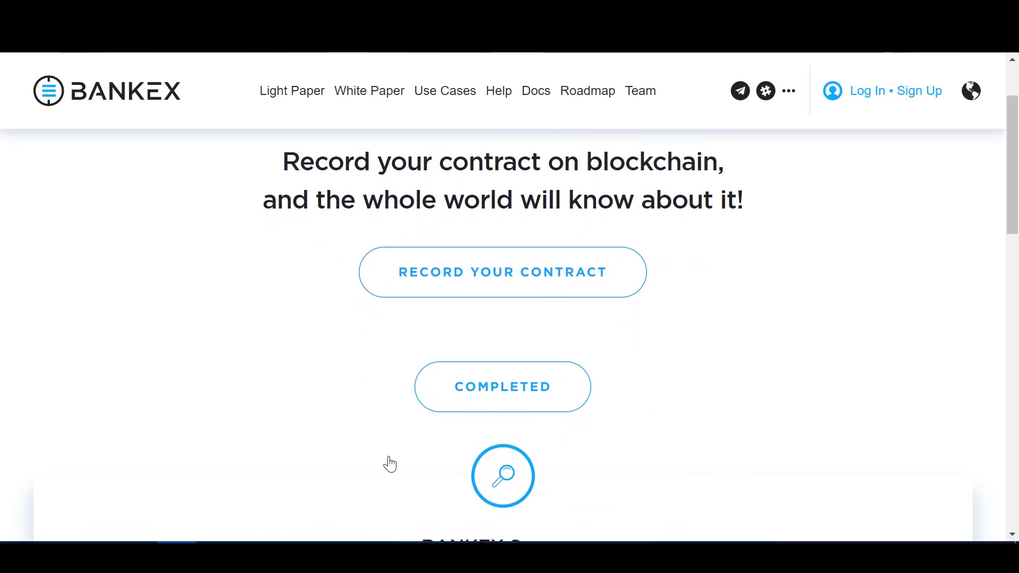
pyautogui.scroll(-3, 387, 462)
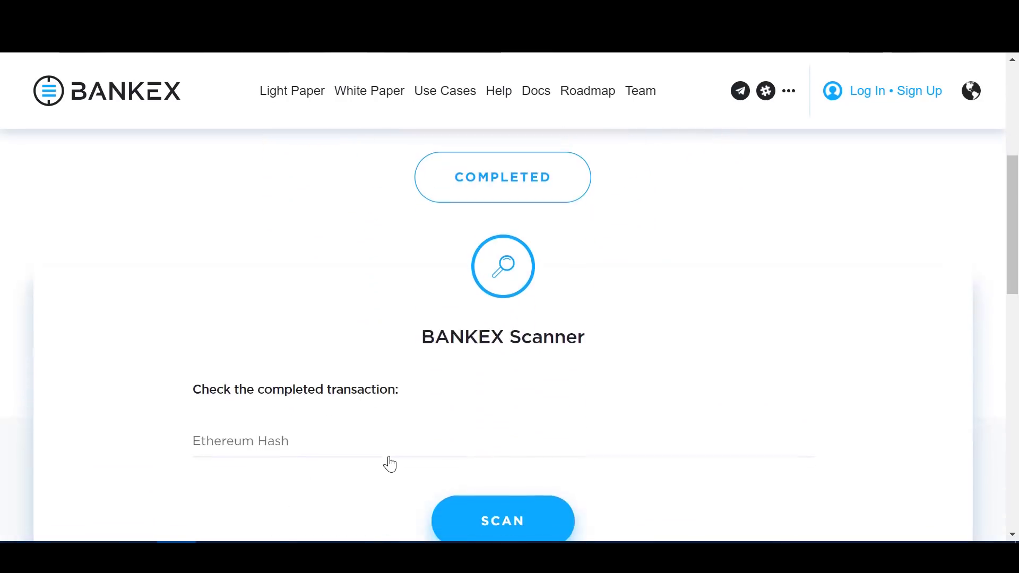
# Step: Paste the contract's Ethereum hash into the Scanner and scan it
pyautogui.click(366, 434)
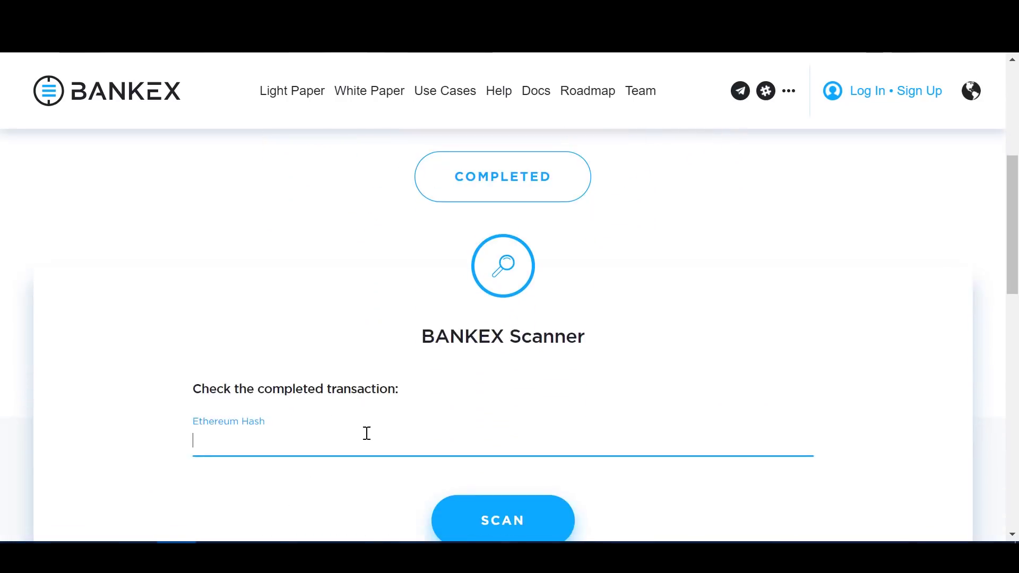
pyautogui.write('0x8D28488F660dD3B8a24da30b508913d4ee5cDd39')
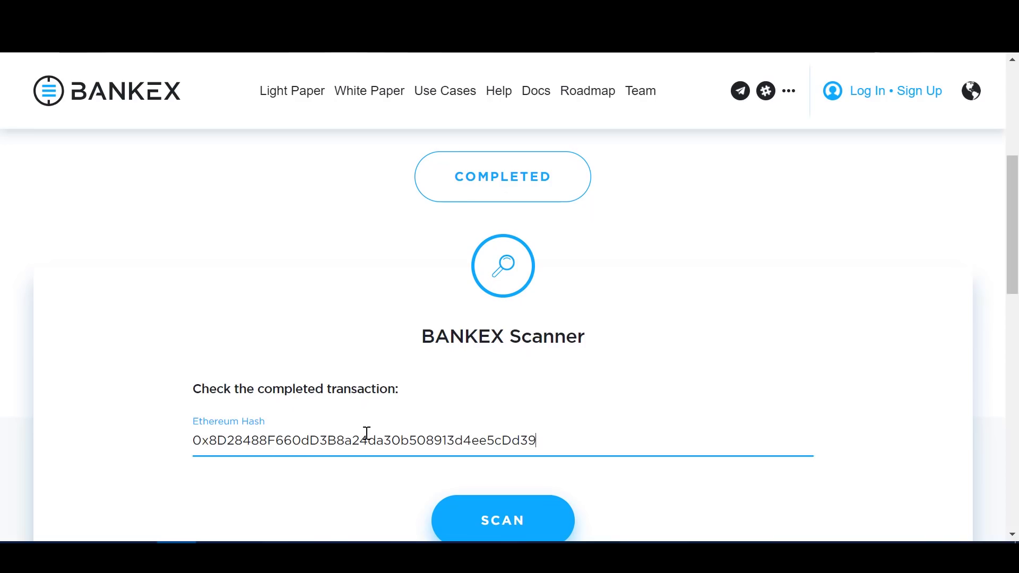
pyautogui.scroll(-1, 367, 433)
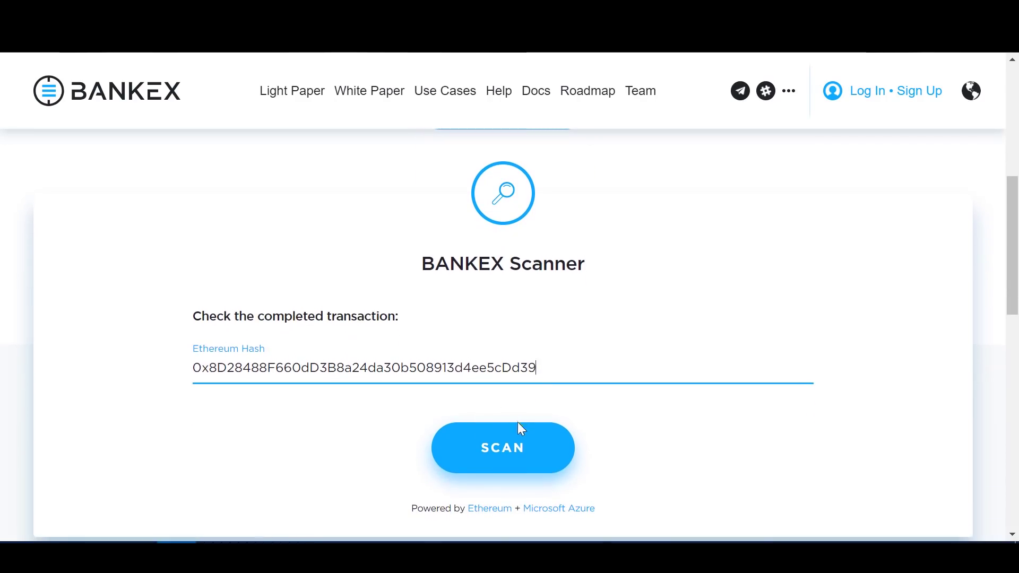
pyautogui.click(502, 463)
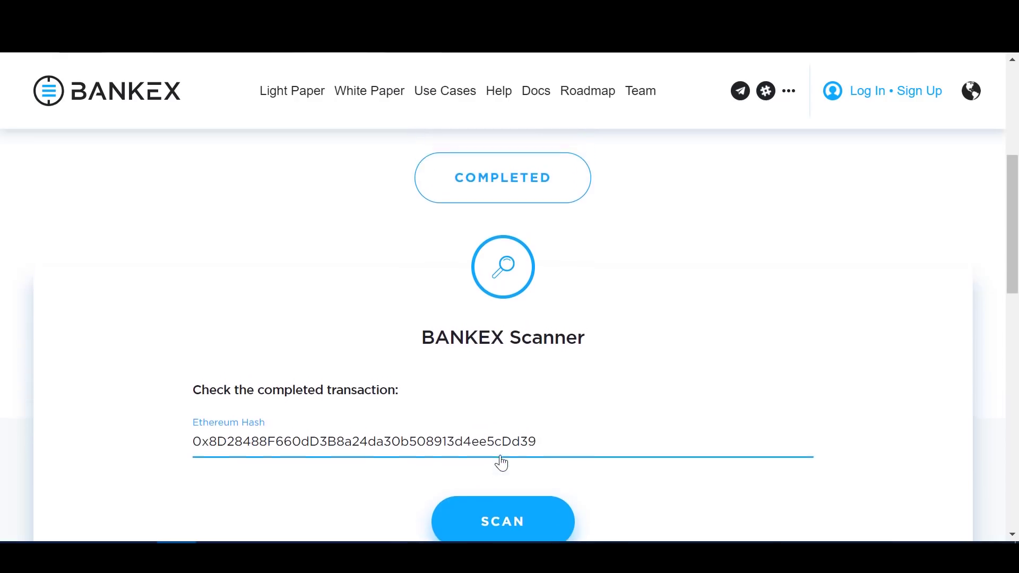
pyautogui.scroll(6, 503, 463)
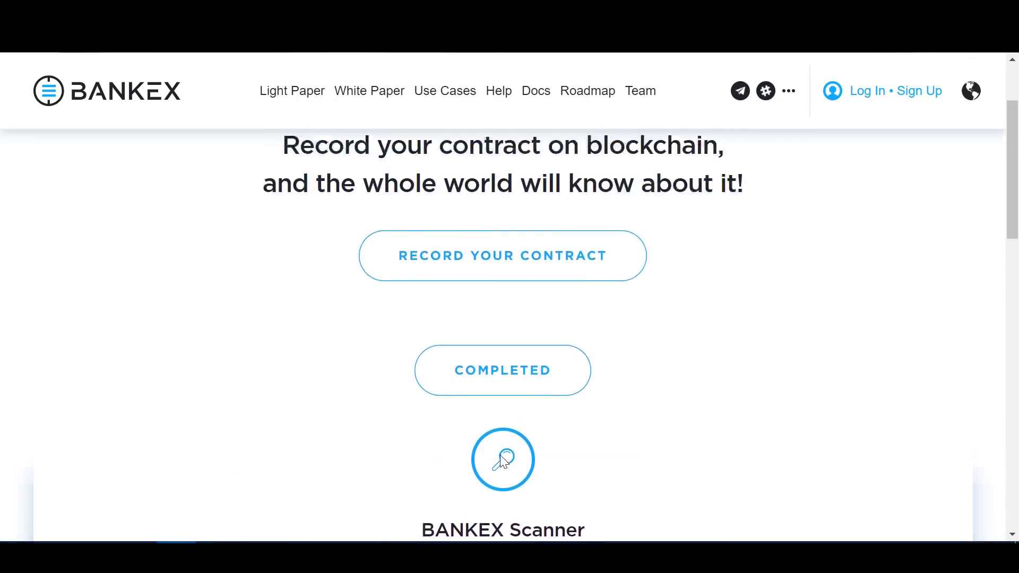